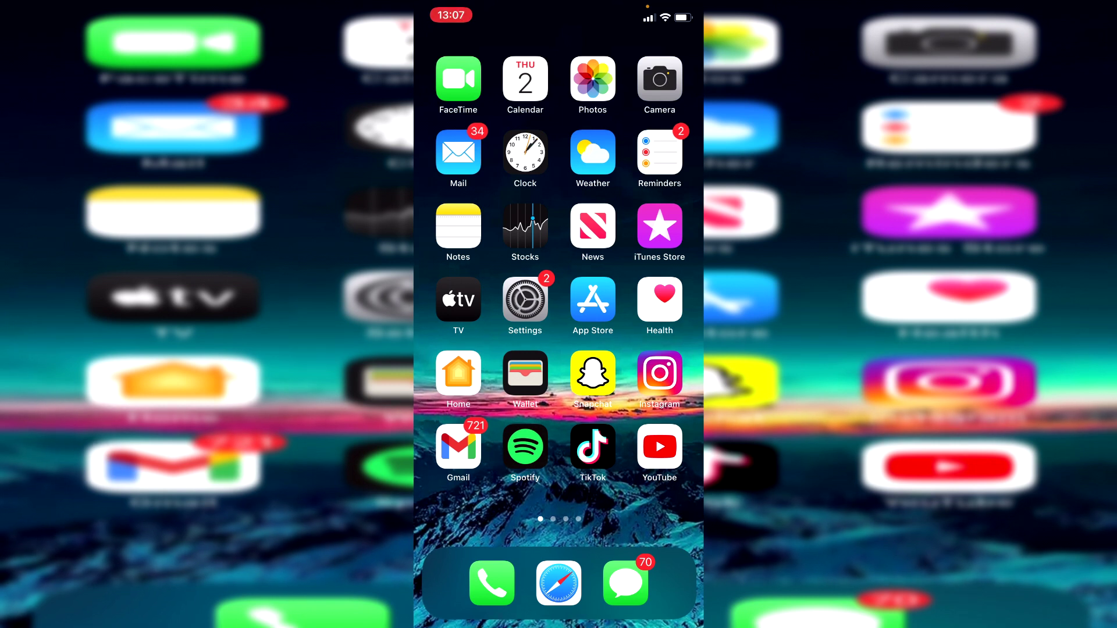
left_click(659, 447)
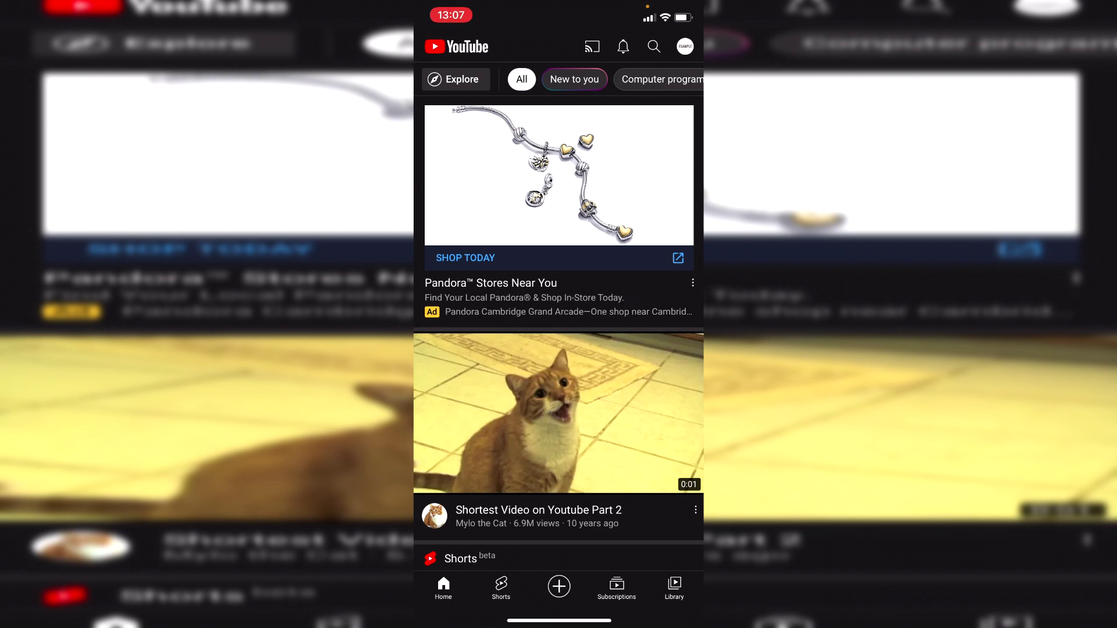
left_click(684, 46)
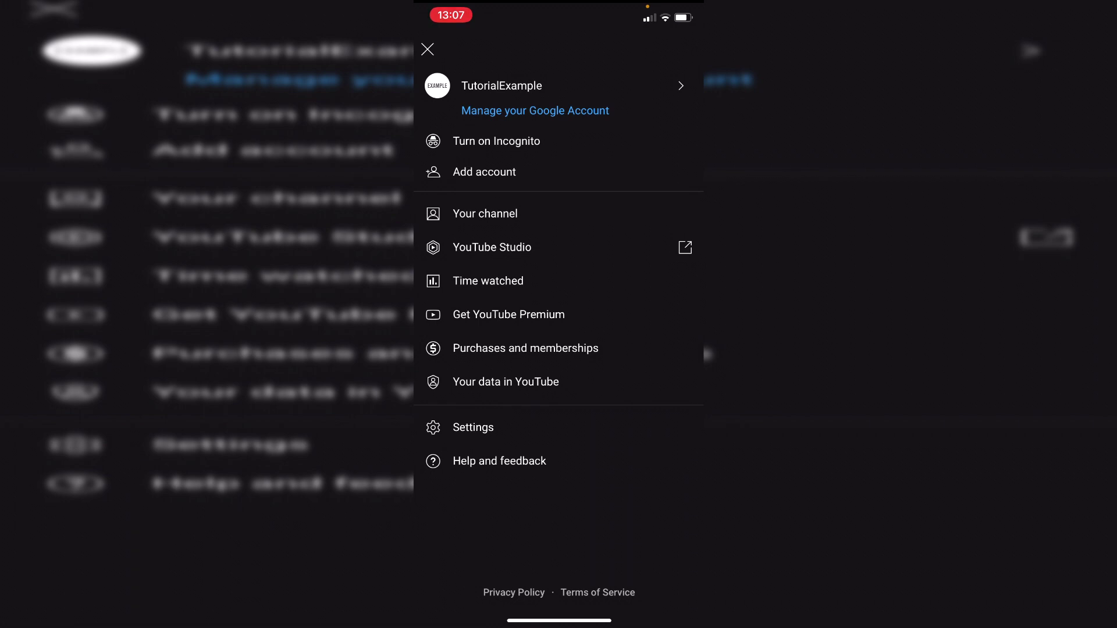
left_click(427, 49)
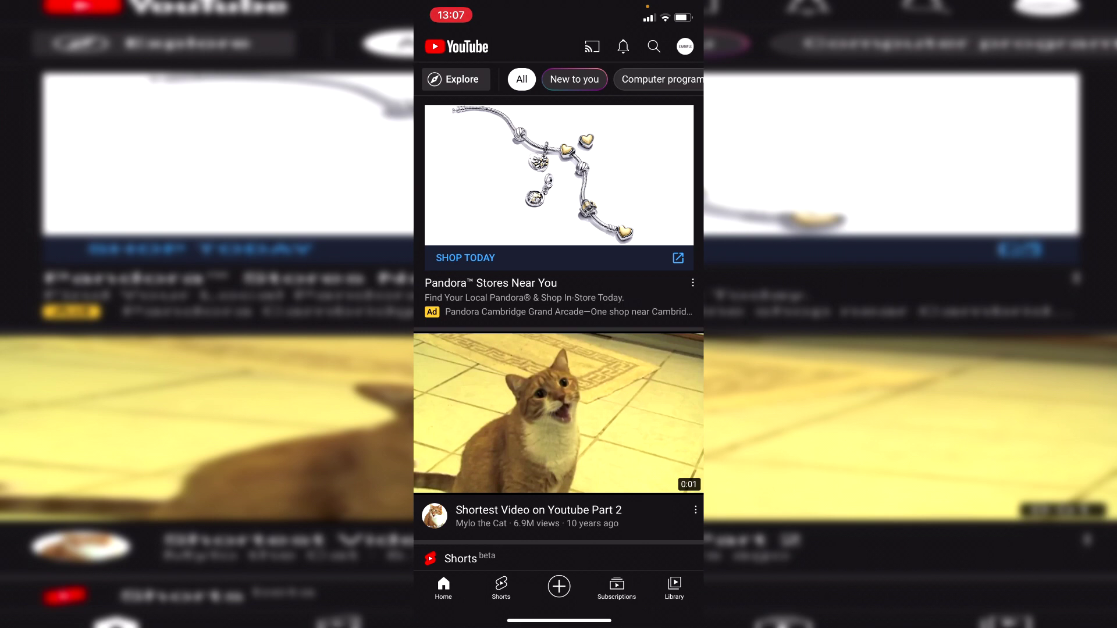
Show the iOS app's Library with recent videos and saved playlists, including Example
left_click(673, 589)
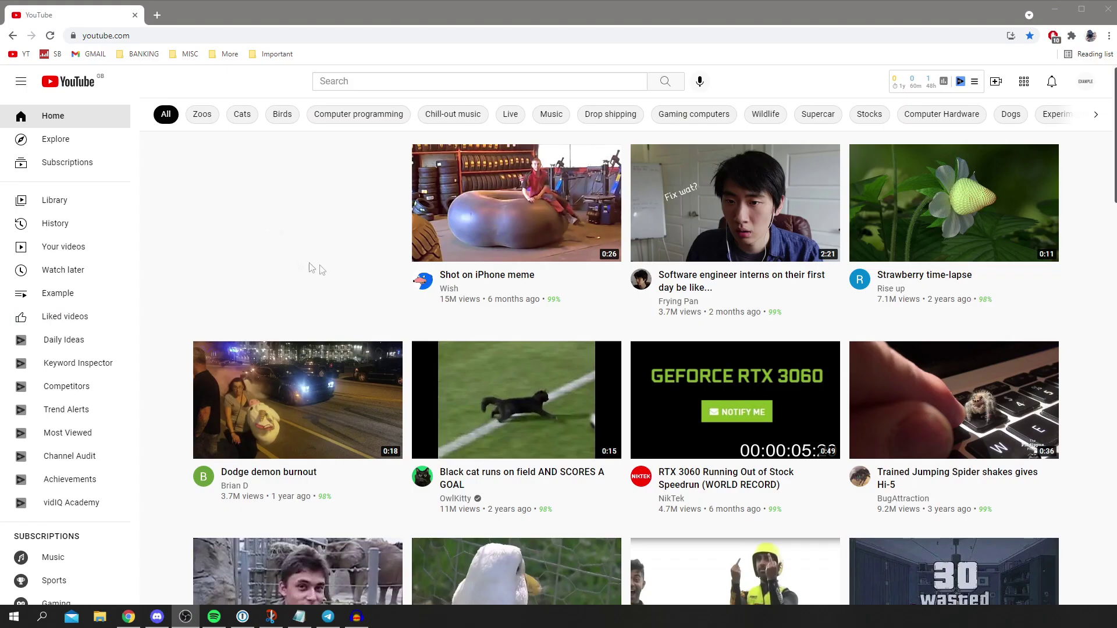
Bring the youtube.com Chrome window forward and open the Example playlist from the sidebar
left_click(325, 265)
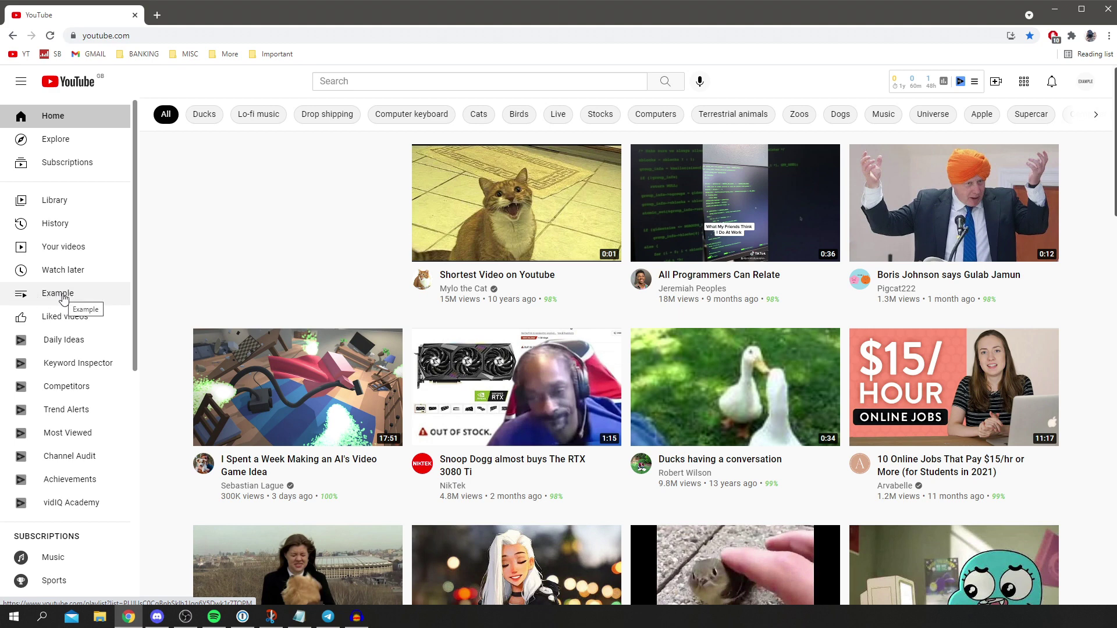
left_click(63, 300)
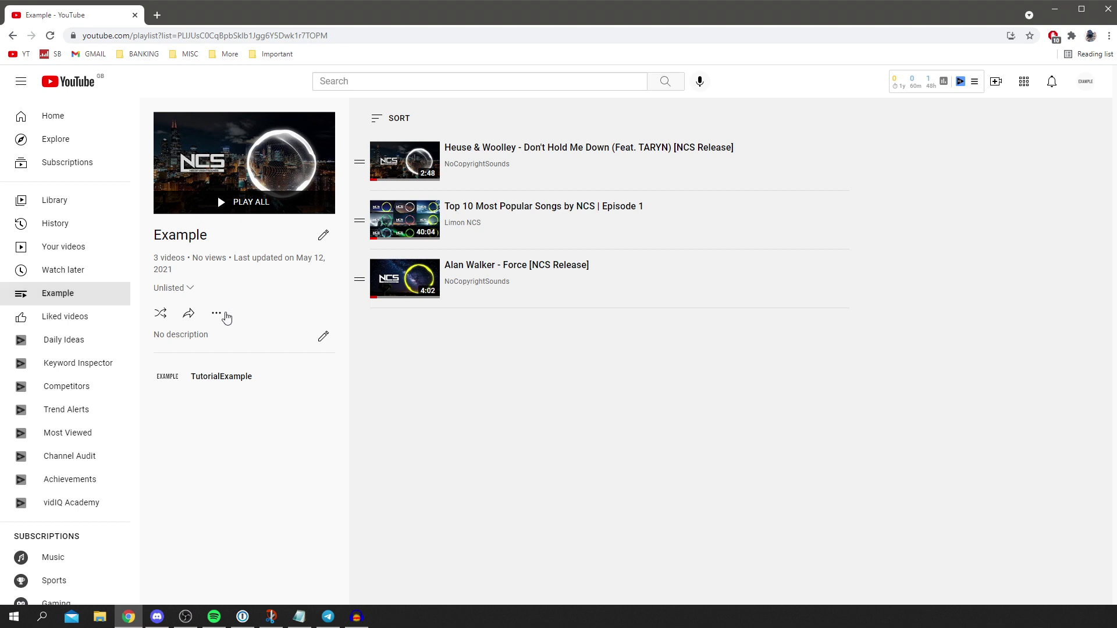
Choose Delete playlist for Example from its options menu, then cancel the confirmation
left_click(220, 314)
right_click(226, 305)
left_click(217, 311)
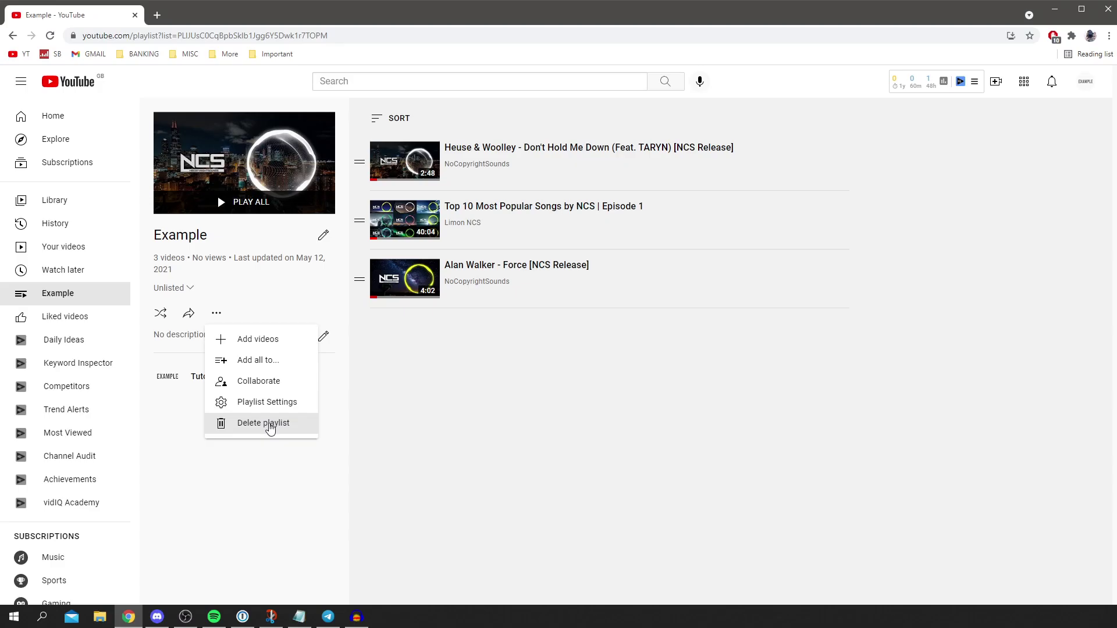
left_click(263, 422)
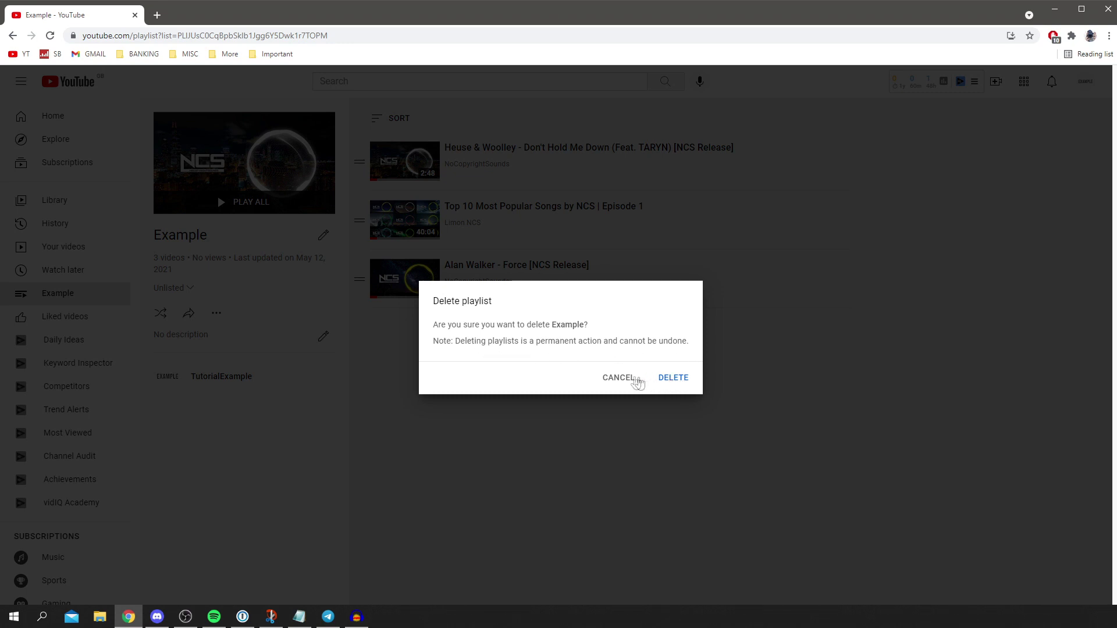
left_click(627, 381)
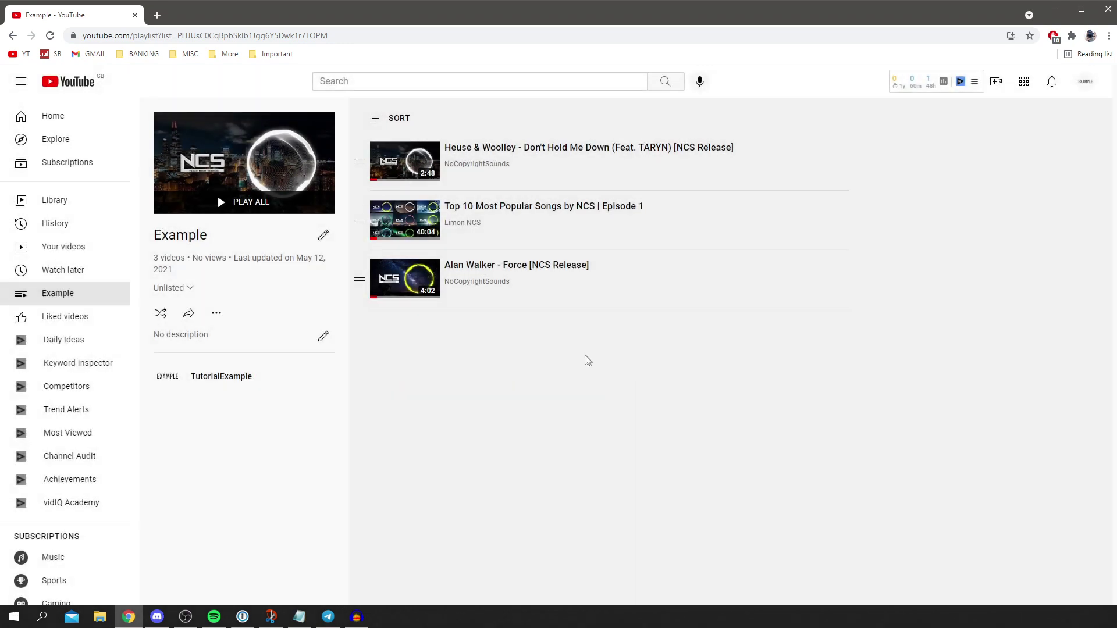